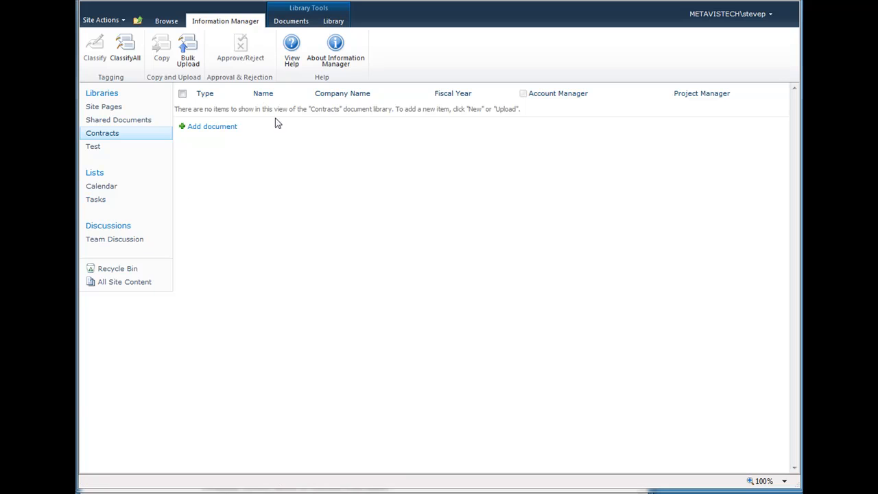
Start a bulk upload to the Contracts library with Contracts Document as the content type.
{"action": "left_click", "coordinate": [196, 60]}
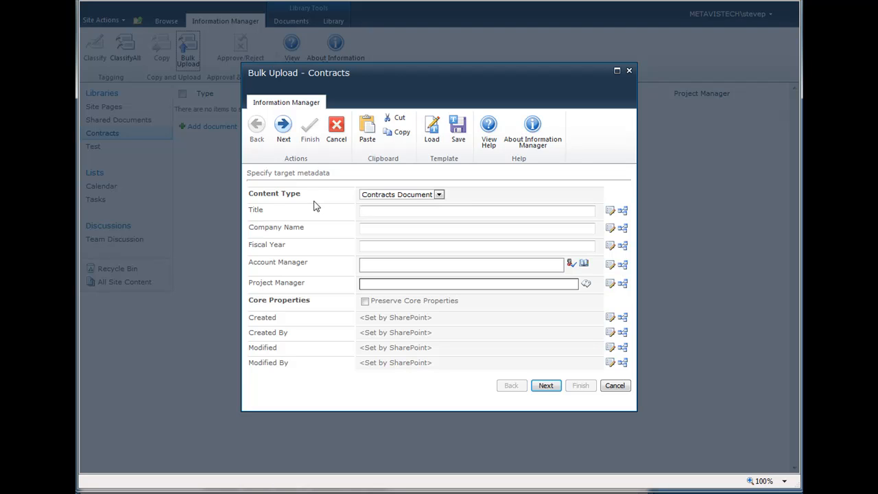
{"action": "left_click", "coordinate": [419, 198]}
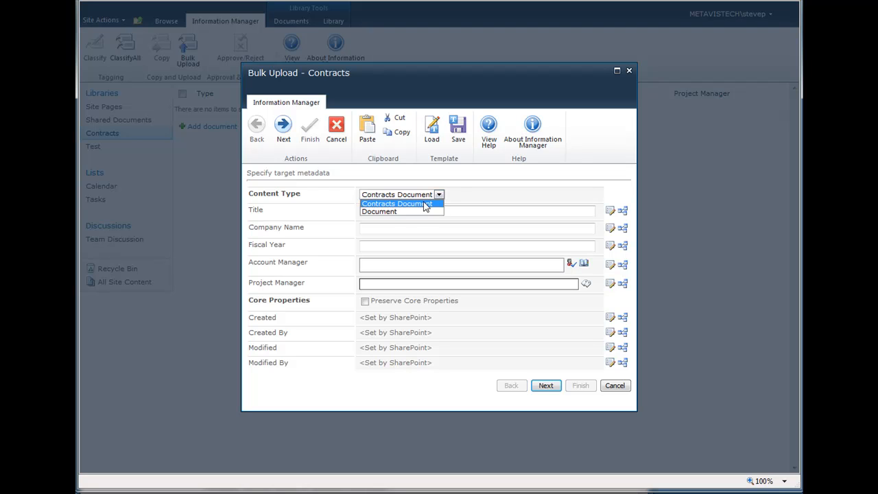
{"action": "left_click", "coordinate": [426, 205]}
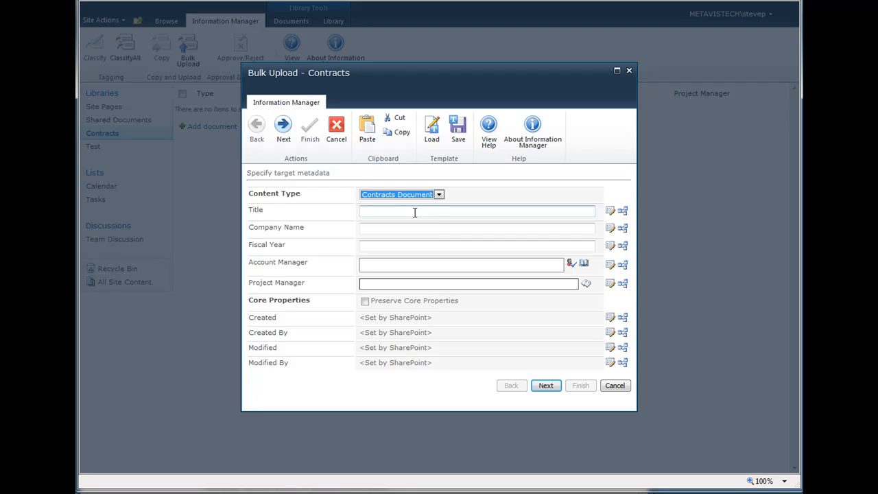
Map the Title field so it copies its value from the source column Name.
{"action": "left_click", "coordinate": [414, 213]}
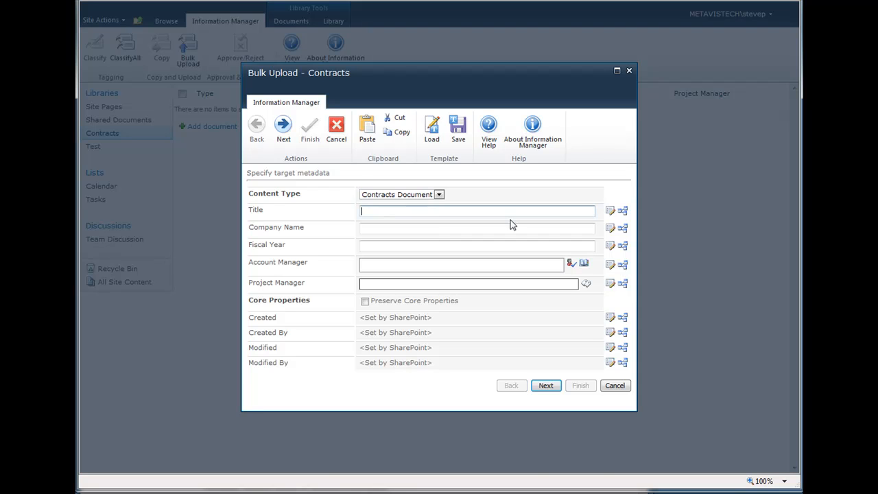
{"action": "left_click", "coordinate": [623, 212]}
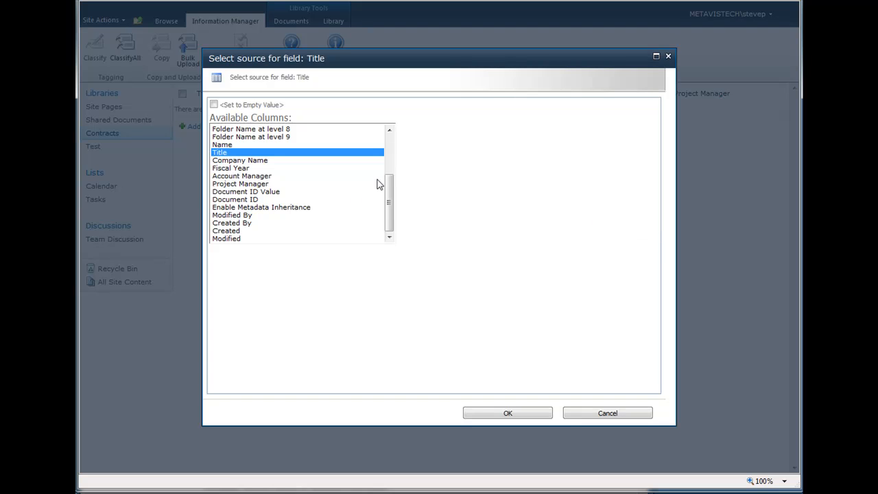
{"action": "left_click", "coordinate": [232, 145]}
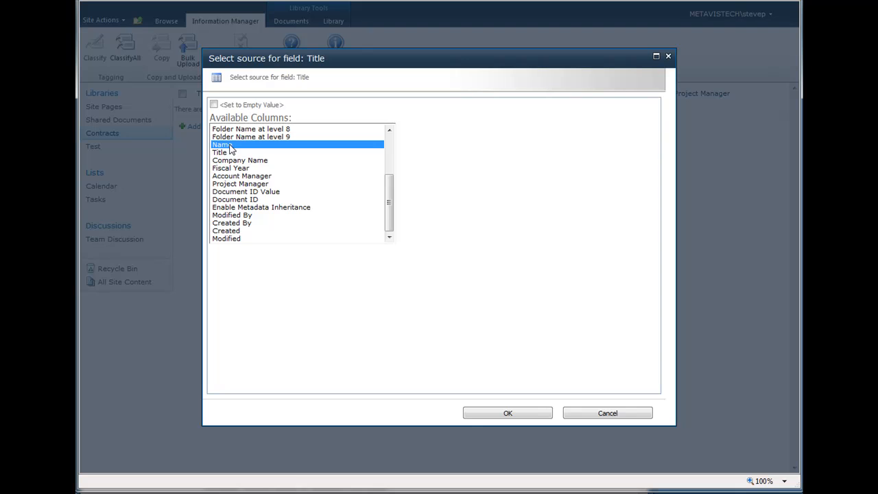
{"action": "left_click", "coordinate": [506, 412]}
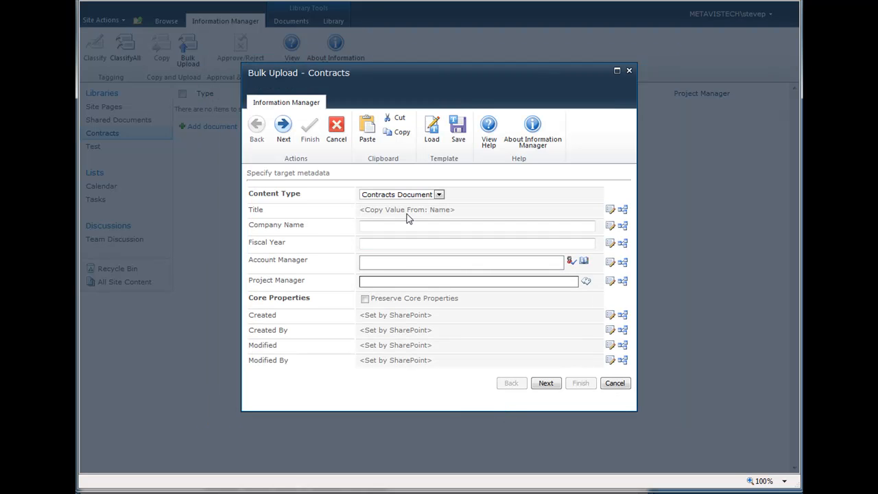
Set the Company Name to XYZ Corp and the Fiscal Year to 1991.
{"action": "left_click", "coordinate": [432, 225]}
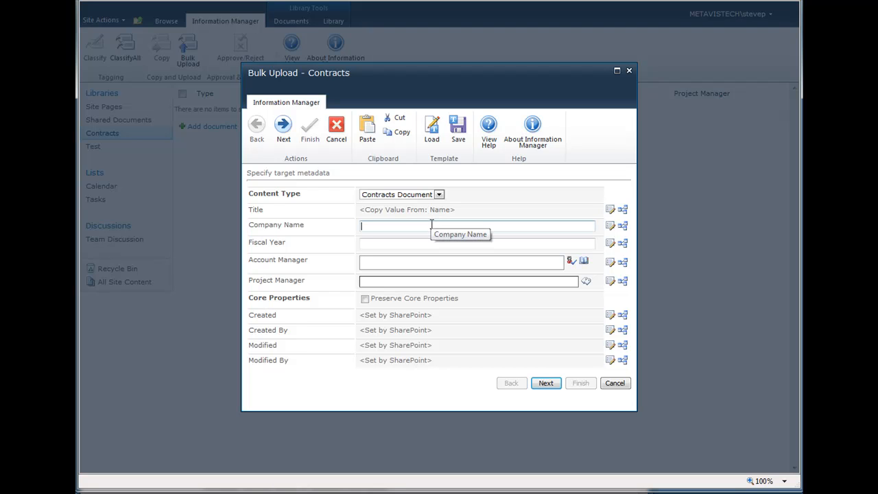
{"action": "type", "text": "XYZ"}
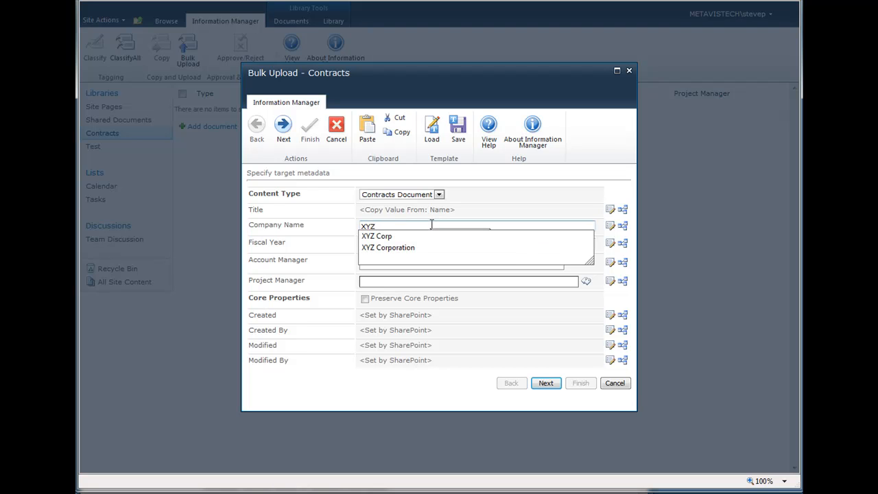
{"action": "key", "text": "Down"}
{"action": "key", "text": "Return"}
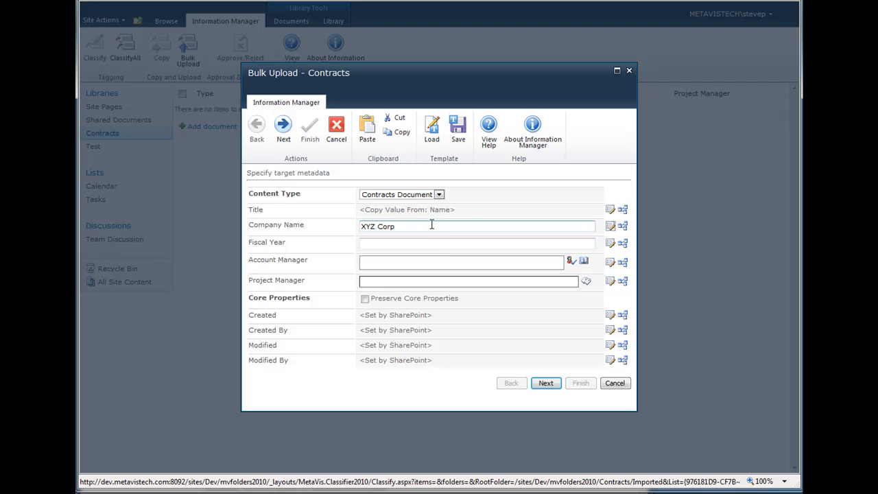
{"action": "left_click", "coordinate": [420, 244]}
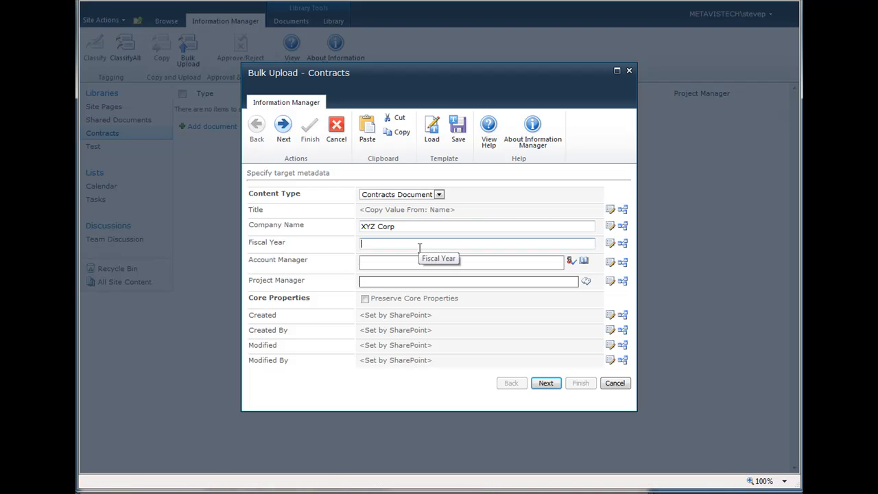
{"action": "type", "text": "199"}
{"action": "key", "text": "Down"}
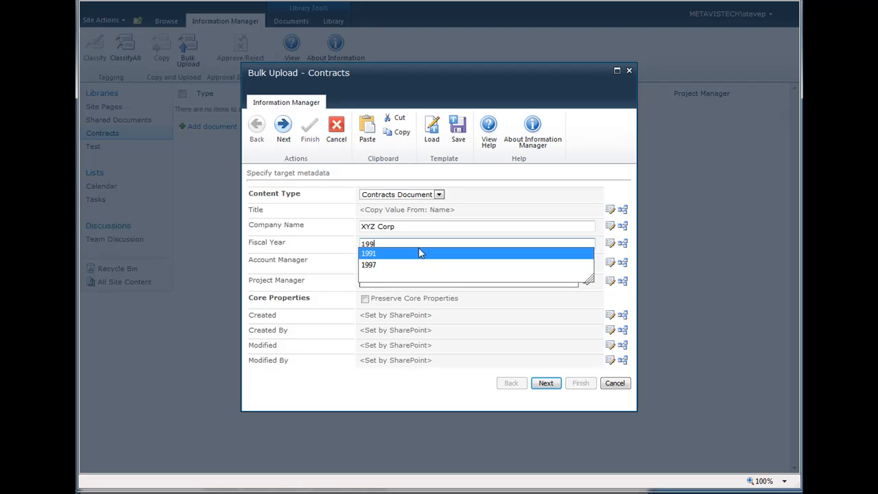
{"action": "key", "text": "Return"}
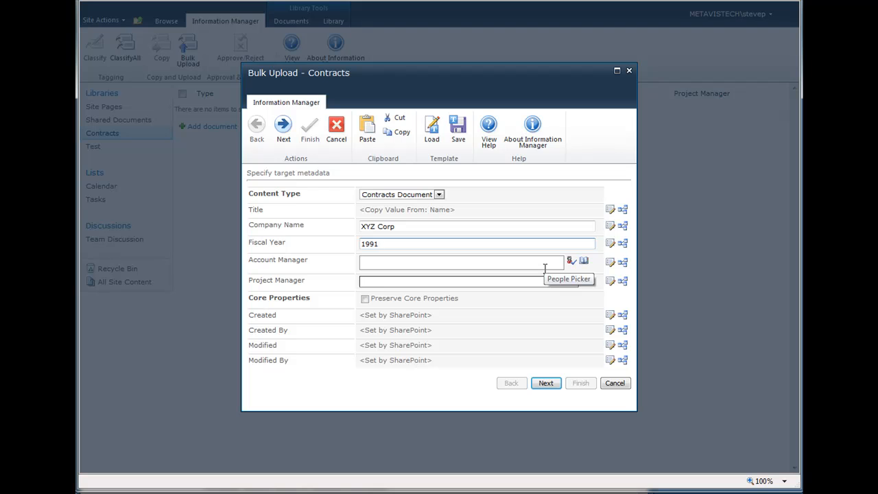
Search the people directory by the account manager's first name and assign the METAVISTECH test account as Account Manager.
{"action": "left_click", "coordinate": [584, 261]}
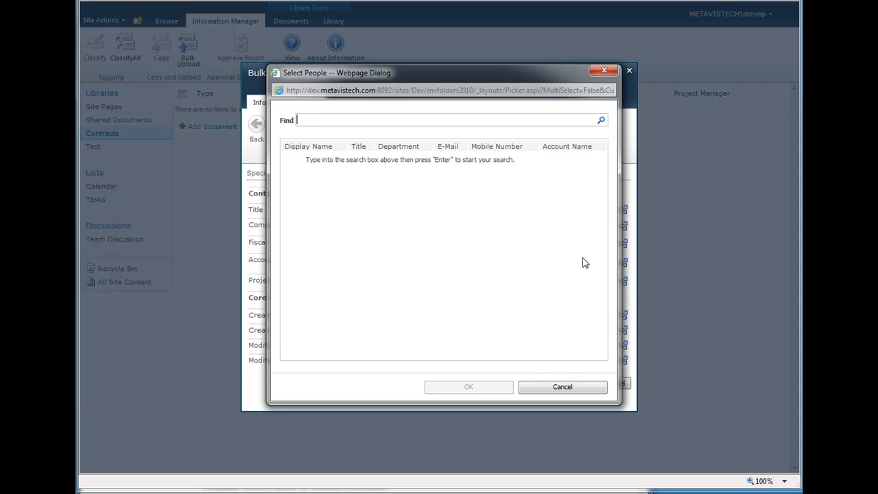
{"action": "left_click", "coordinate": [356, 121]}
{"action": "type", "text": "Mark"}
{"action": "key", "text": "Return"}
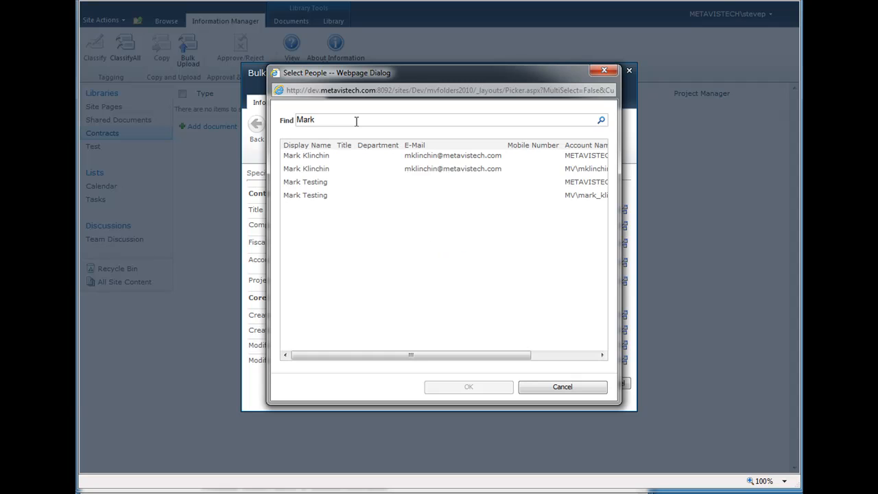
{"action": "left_click", "coordinate": [324, 183]}
{"action": "left_click", "coordinate": [490, 385]}
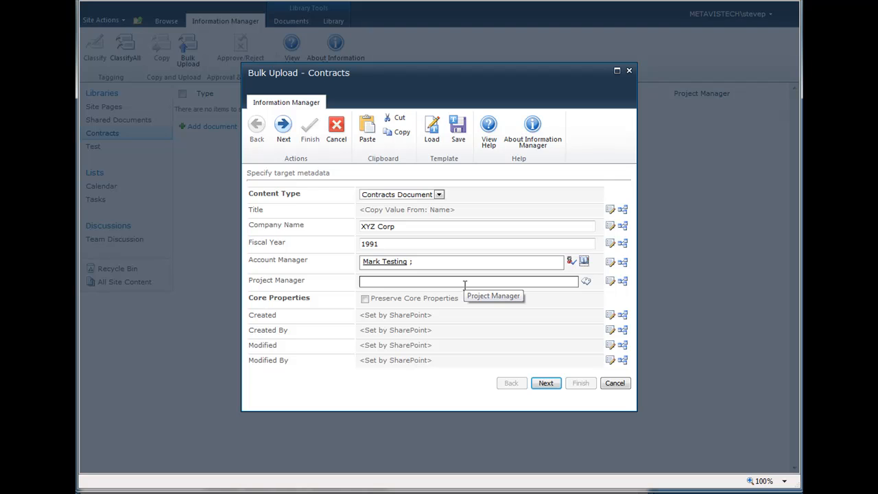
Assign the first person in the West term group as Project Manager and enable Preserve Core Properties.
{"action": "left_click", "coordinate": [587, 282]}
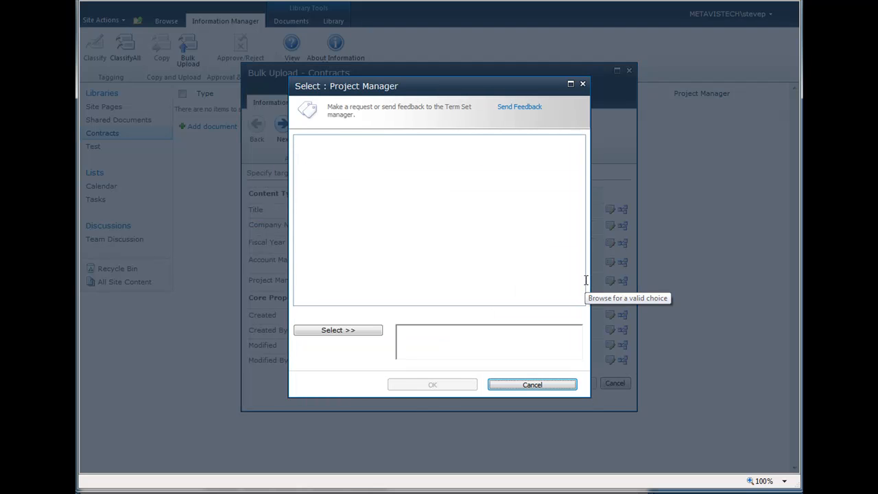
{"action": "left_click", "coordinate": [310, 171]}
{"action": "left_click", "coordinate": [355, 186]}
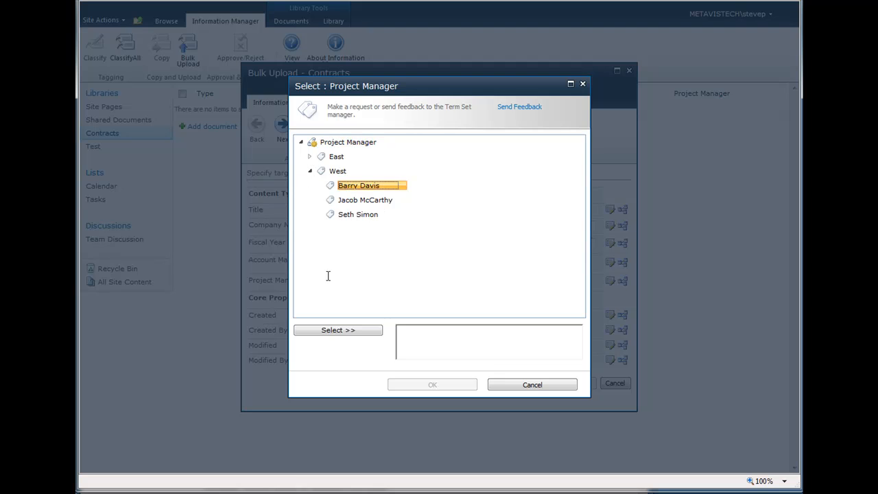
{"action": "left_click", "coordinate": [326, 331]}
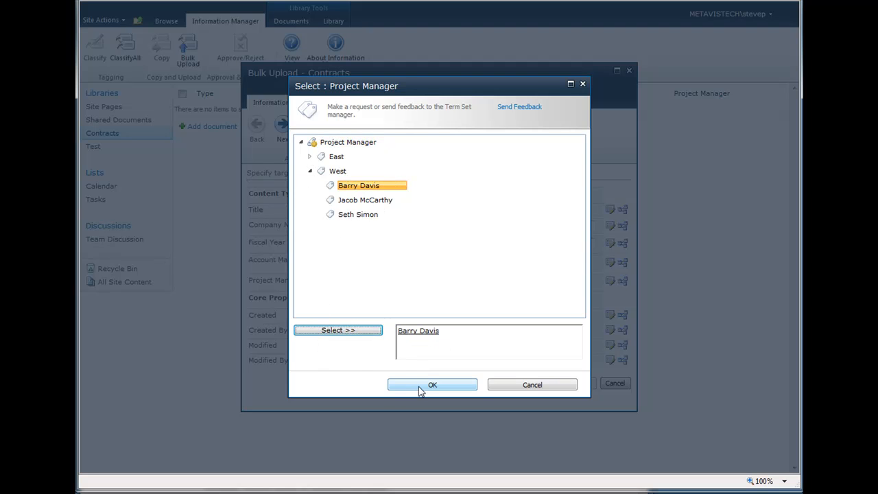
{"action": "left_click", "coordinate": [421, 386]}
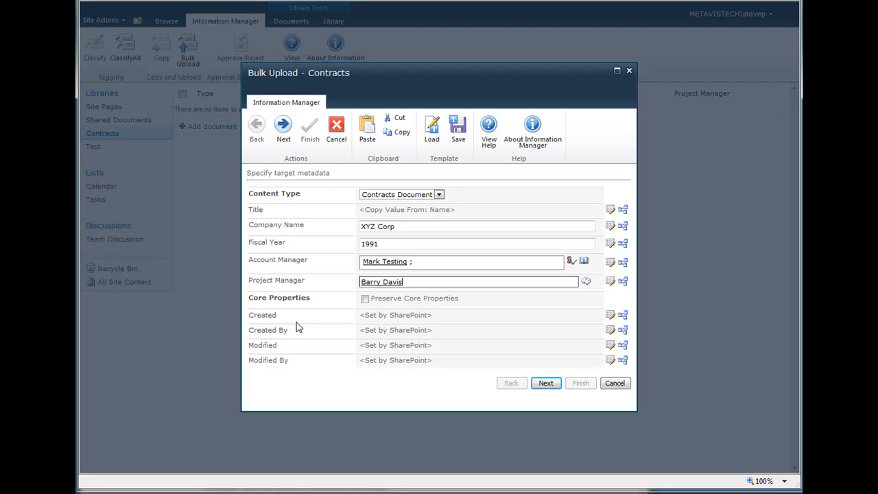
{"action": "left_click", "coordinate": [365, 299]}
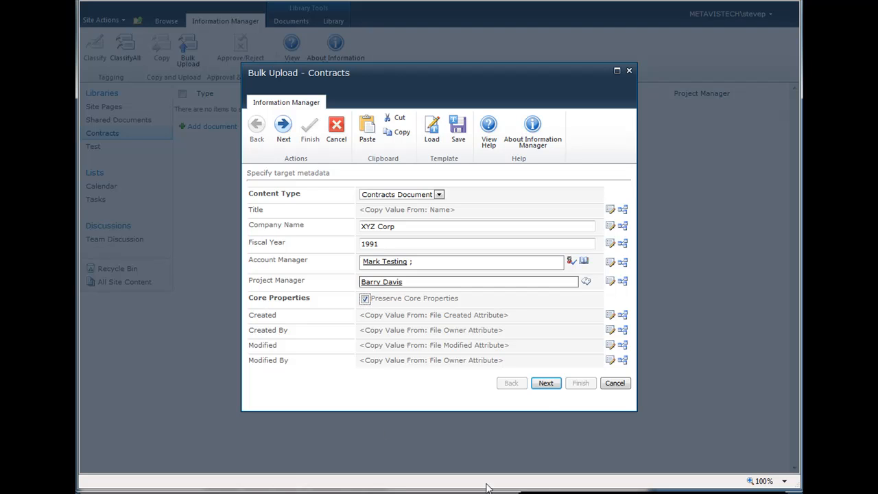
Proceed to file selection and add the folder C:\Temp\Import to SharePoint to the upload list.
{"action": "left_click", "coordinate": [552, 383]}
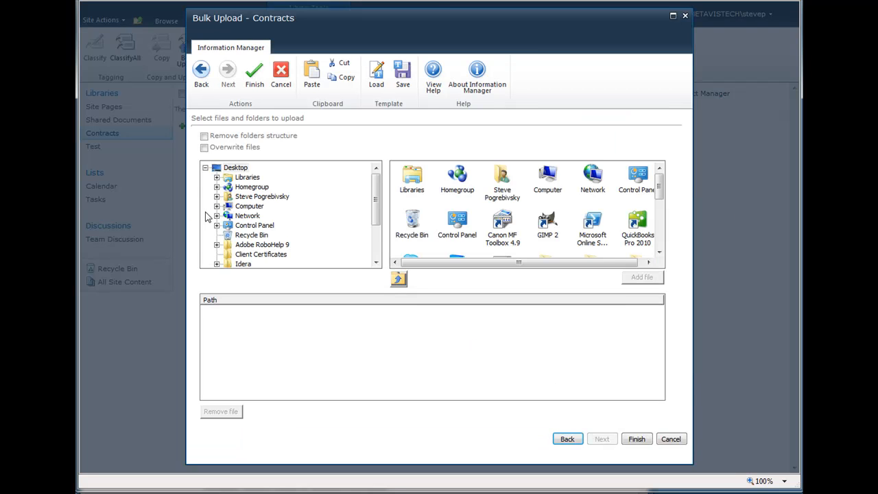
{"action": "left_click", "coordinate": [217, 206]}
{"action": "left_click", "coordinate": [247, 217]}
{"action": "double_click", "coordinate": [544, 230]}
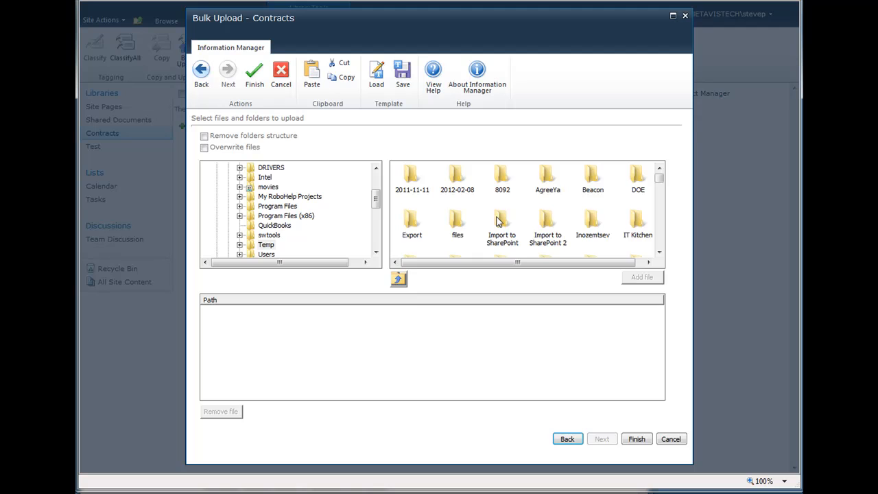
{"action": "left_click", "coordinate": [499, 221]}
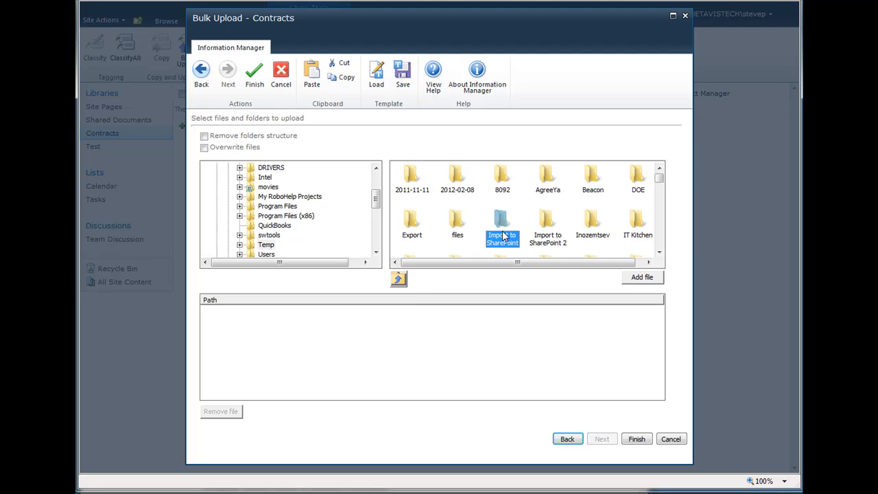
{"action": "left_click", "coordinate": [642, 281]}
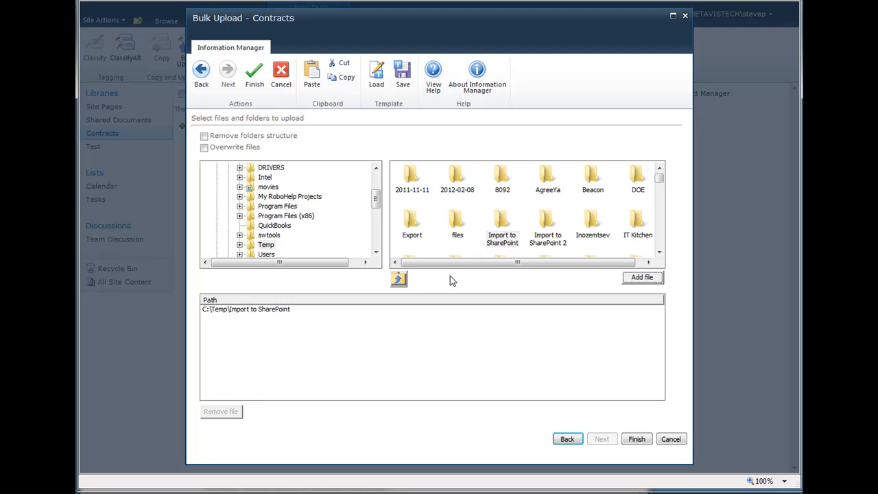
Add Board Presentation.ppt and Server Architecture.vsd from the Import to SharePoint 2 folder to the upload list.
{"action": "double_click", "coordinate": [547, 223]}
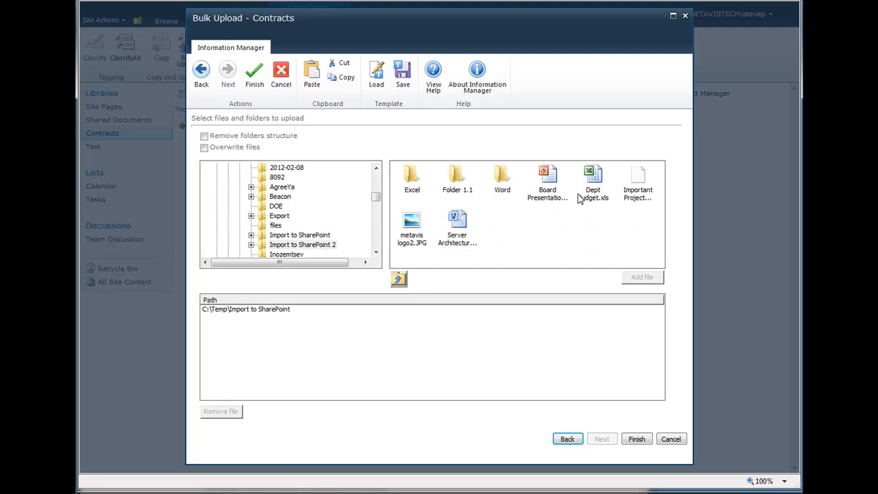
{"action": "left_click", "coordinate": [554, 198]}
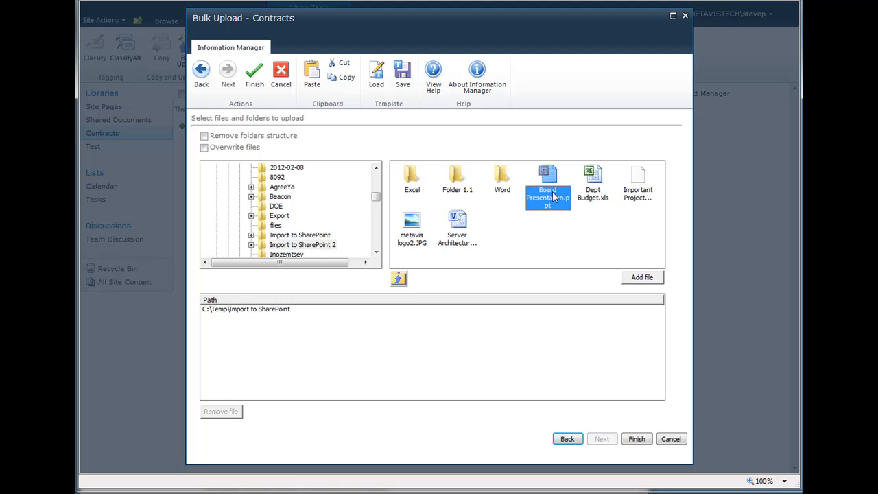
{"action": "left_click", "coordinate": [465, 233], "text": "ctrl"}
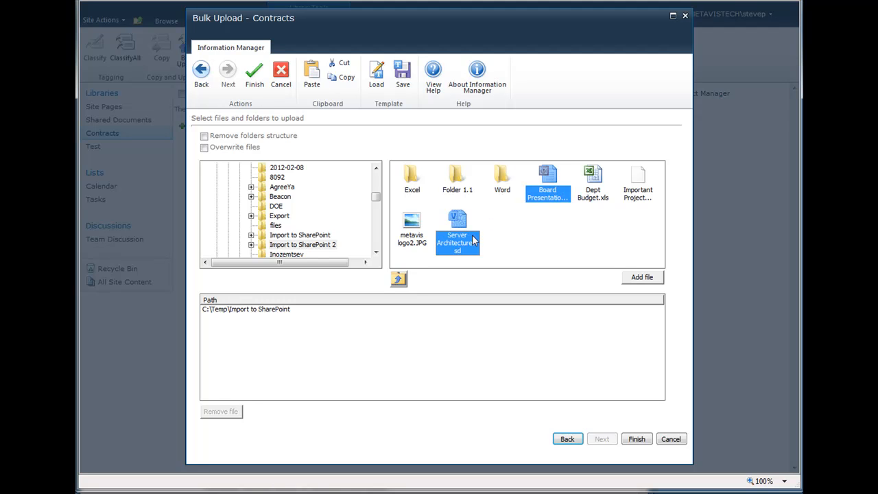
{"action": "left_click", "coordinate": [656, 278]}
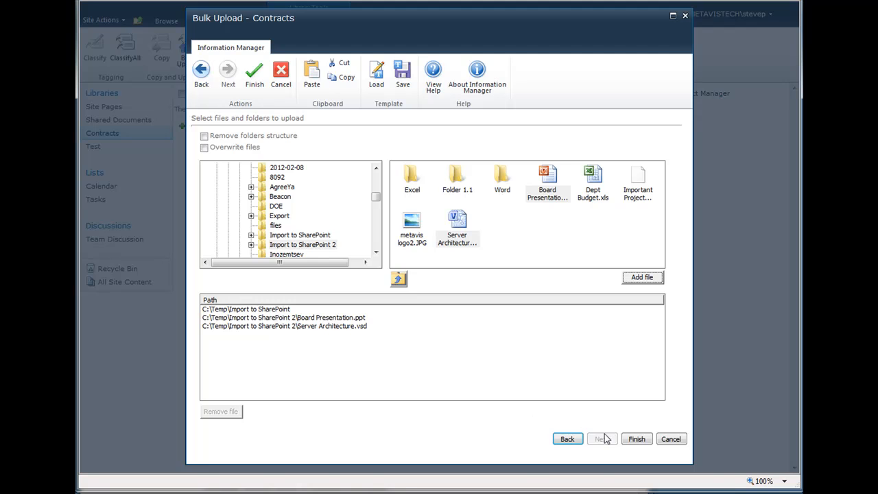
Finish the bulk upload and open the uploaded Import to SharePoint folder in the Contracts library.
{"action": "left_click", "coordinate": [644, 443]}
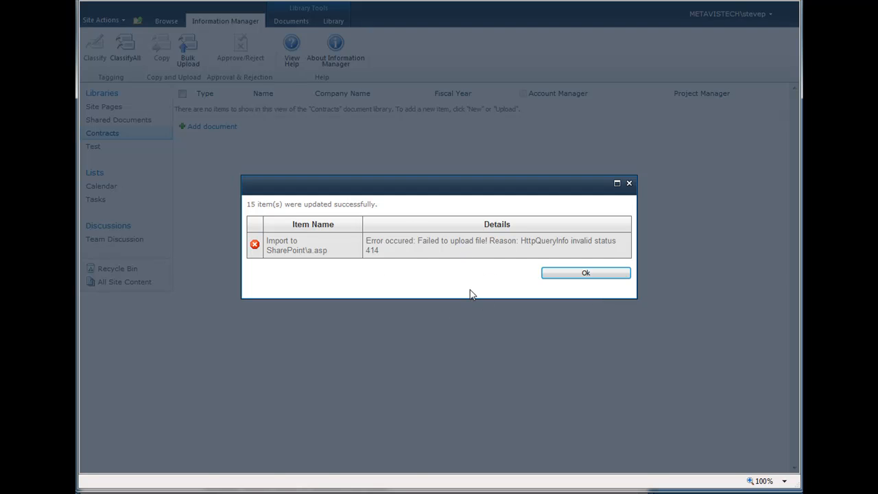
{"action": "left_click", "coordinate": [586, 274]}
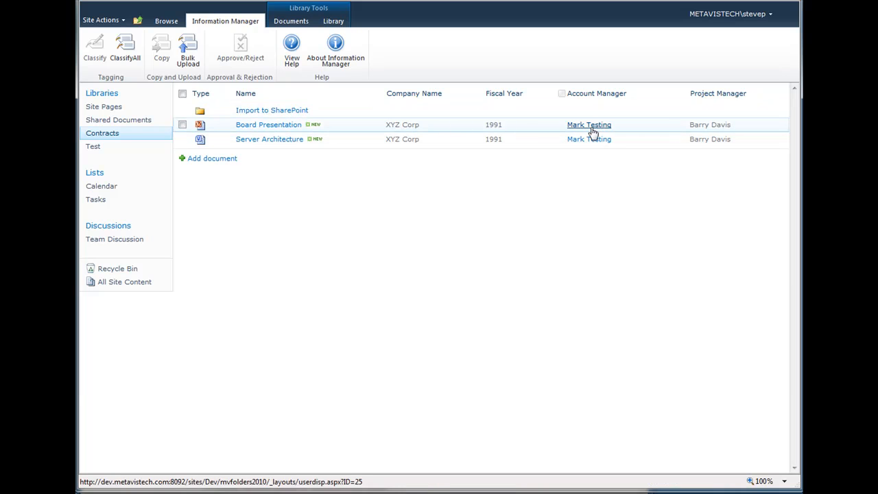
{"action": "left_click", "coordinate": [285, 112]}
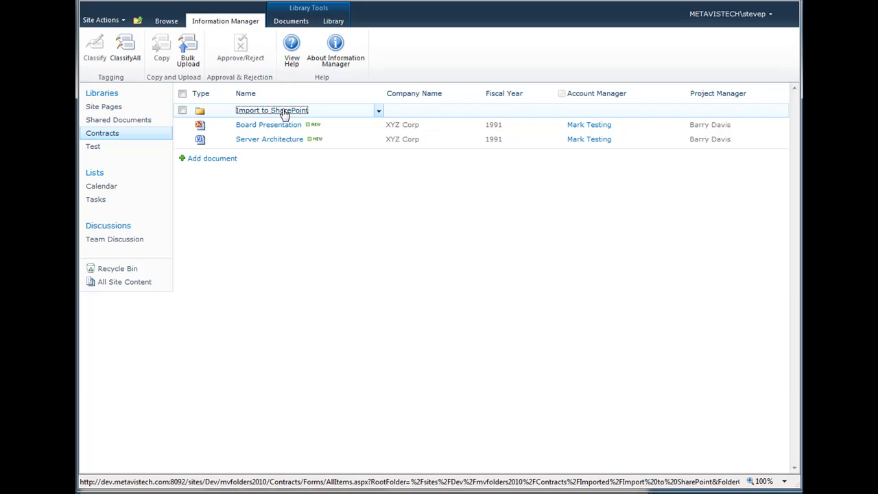